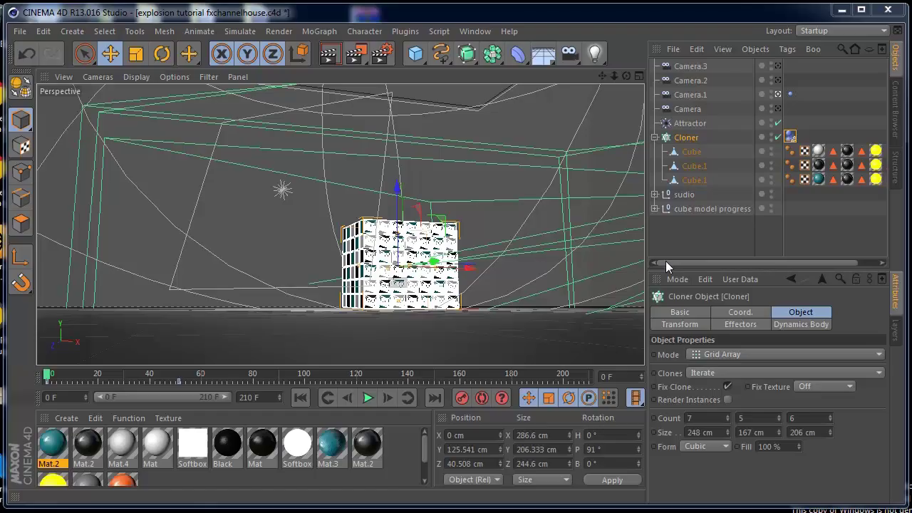
# - Orbit the Perspective view higher around the cloned cube block
pyautogui.moveTo(626, 76)
pyautogui.mouseDown()
pyautogui.moveTo(586, 97)
pyautogui.moveTo(615, 78)
pyautogui.mouseUp()
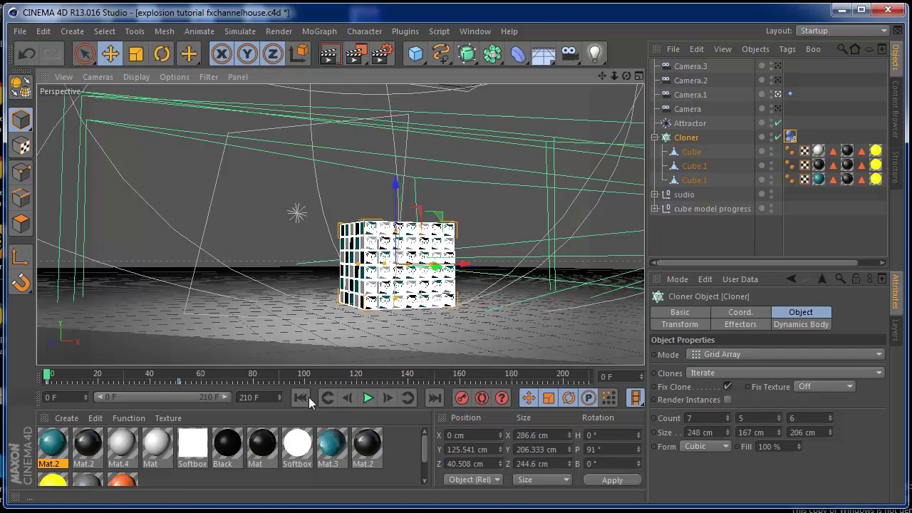
pyautogui.click(367, 398)
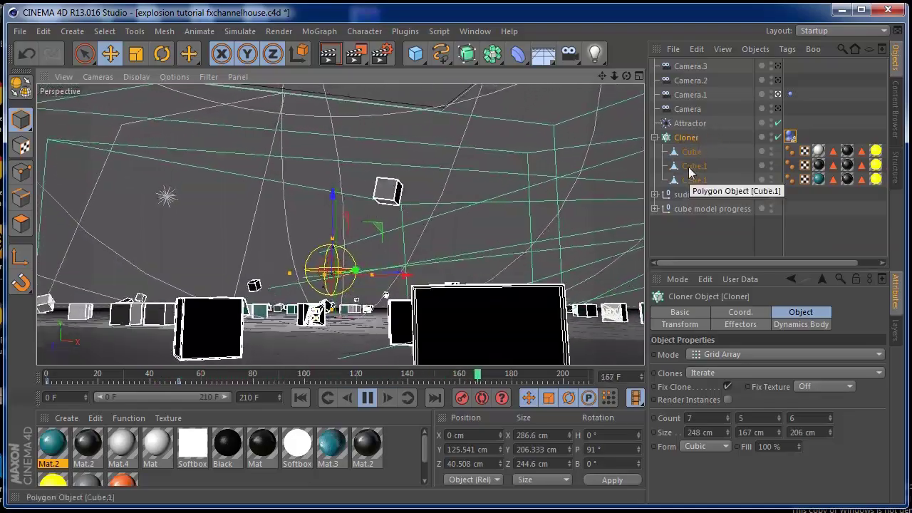
pyautogui.click(367, 397)
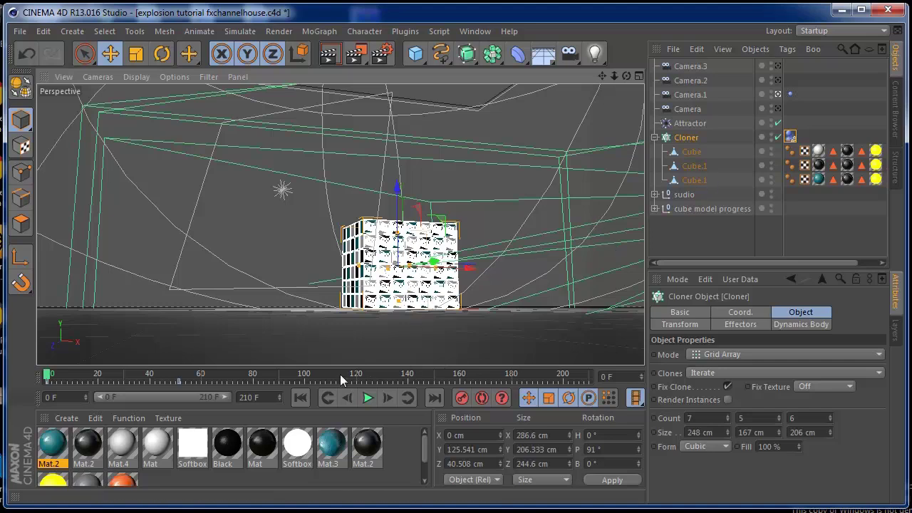
# - Delete the Cloner's Dynamics Body tag and play to check the block without dynamics
pyautogui.click(790, 136)
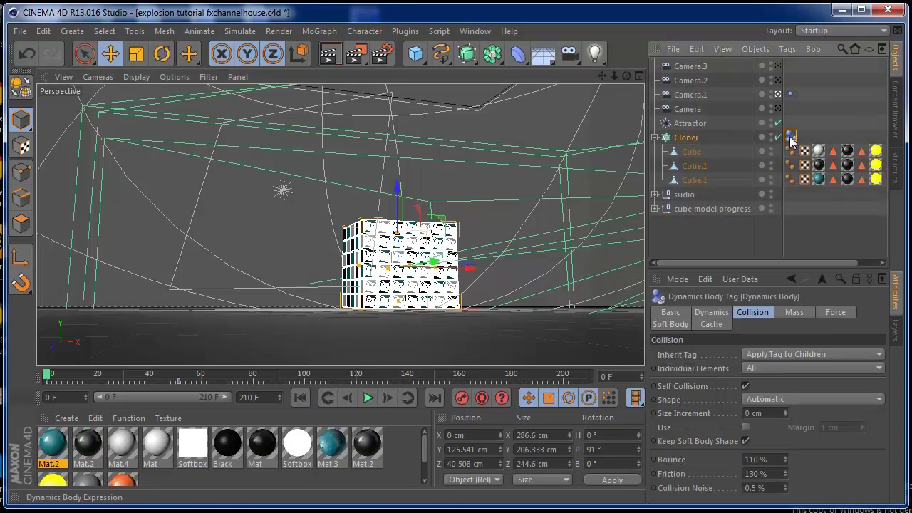
pyautogui.press('Delete')
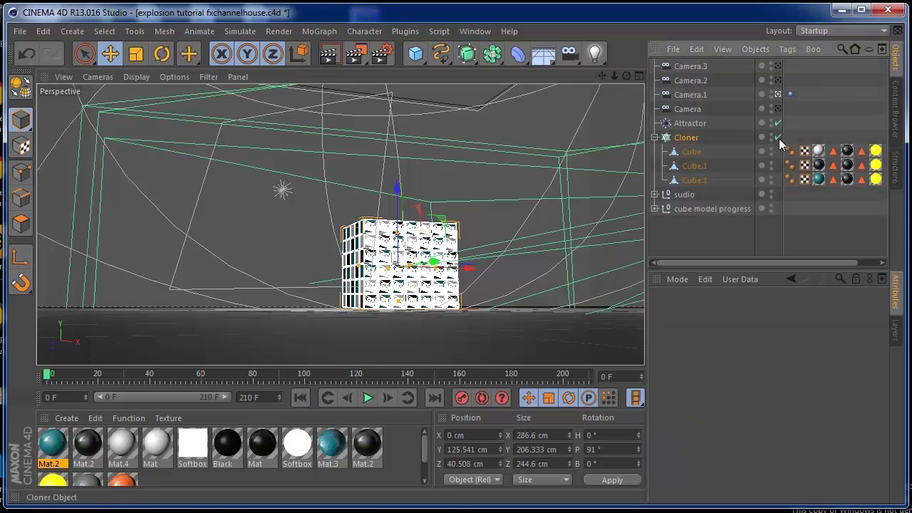
pyautogui.click(368, 398)
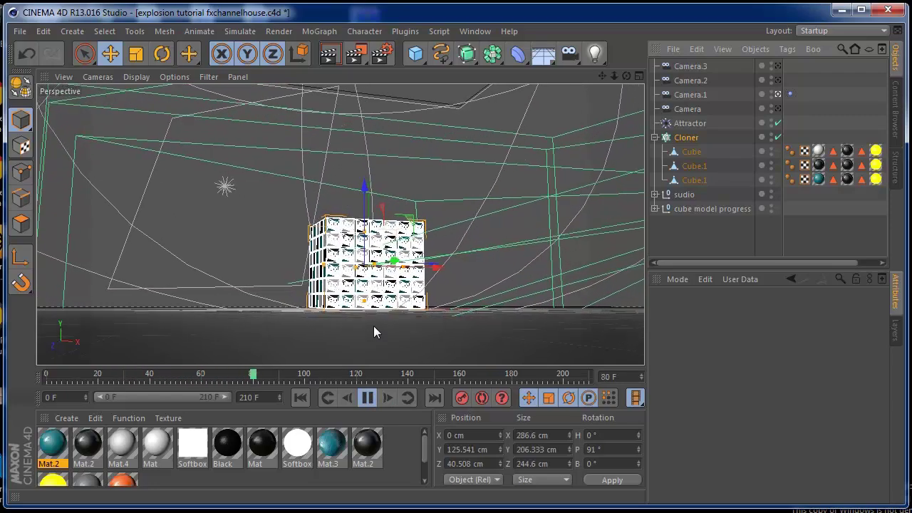
pyautogui.click(368, 398)
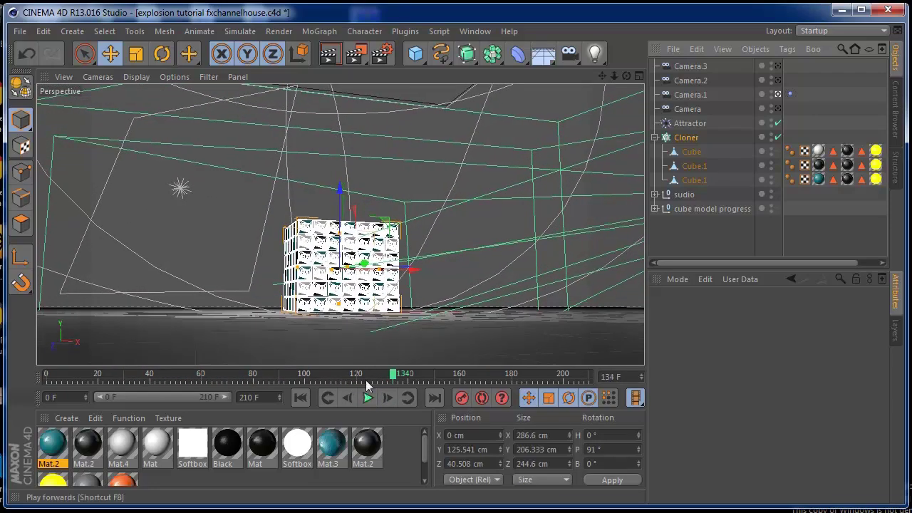
# - Delete the Attractor and return the timeline to frame 0
pyautogui.click(704, 124)
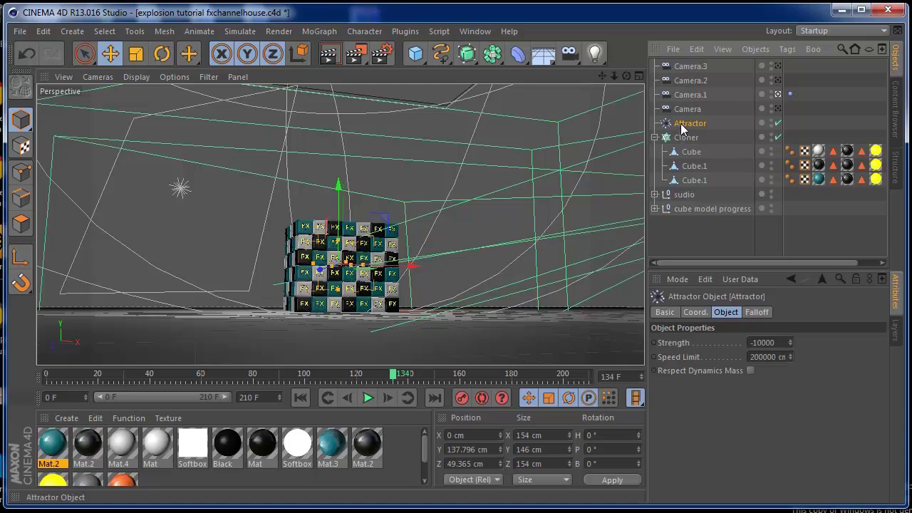
pyautogui.press('Delete')
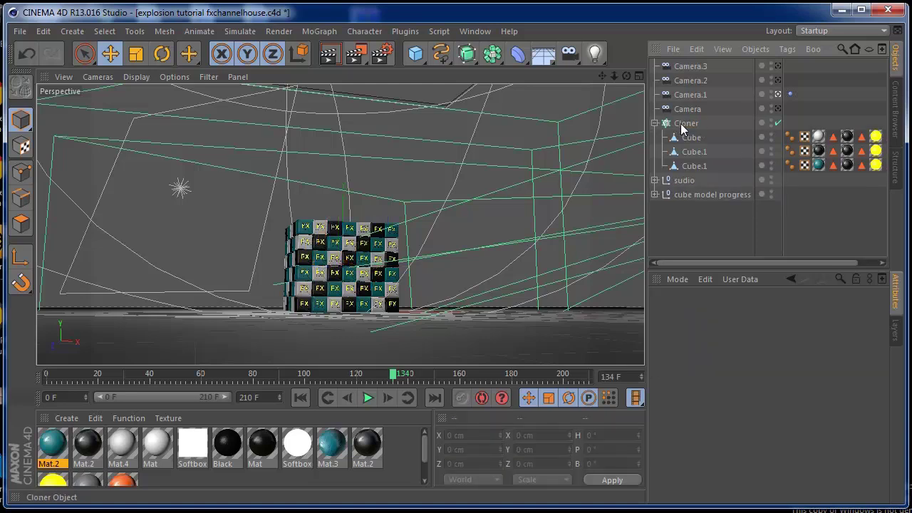
pyautogui.click(300, 398)
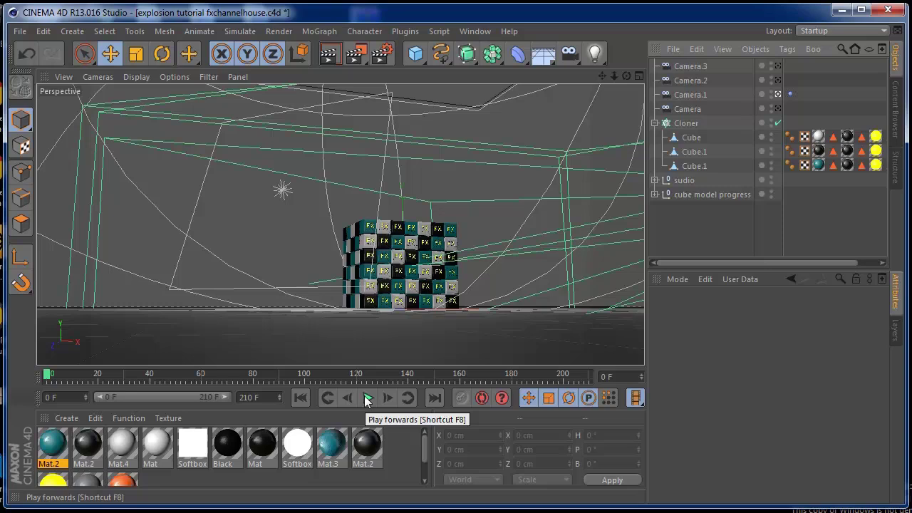
# - Add a Rigid Body tag to the Cloner with Apply Tag to Children and Individual Elements All, then play
pyautogui.rightClick(685, 123)
pyautogui.moveTo(717, 143)
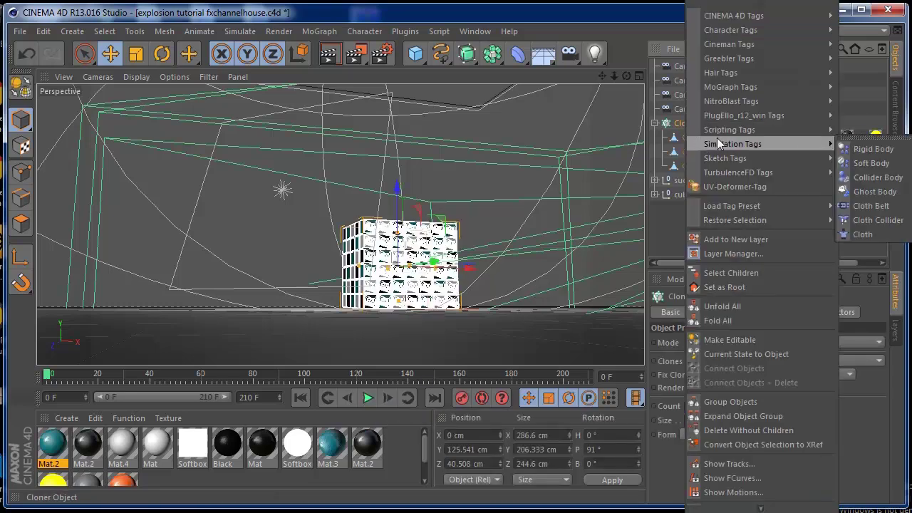
pyautogui.click(862, 149)
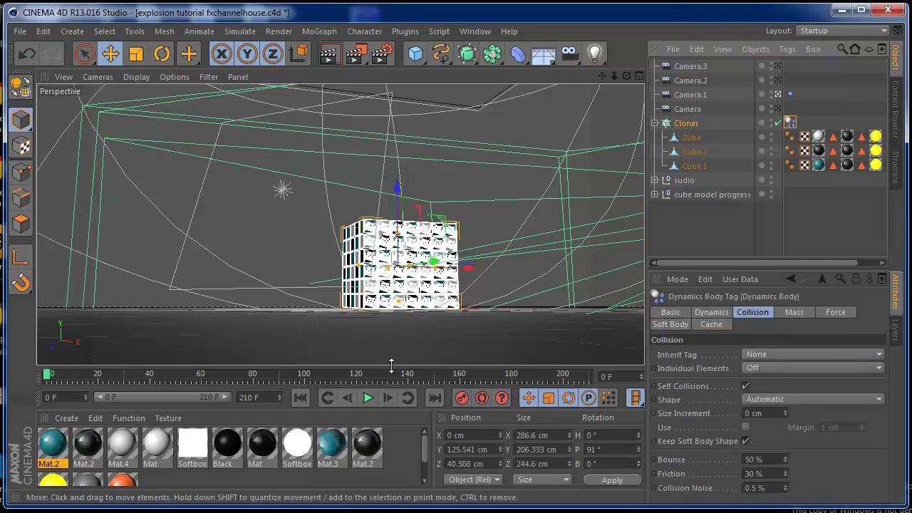
pyautogui.click(764, 354)
pyautogui.click(774, 383)
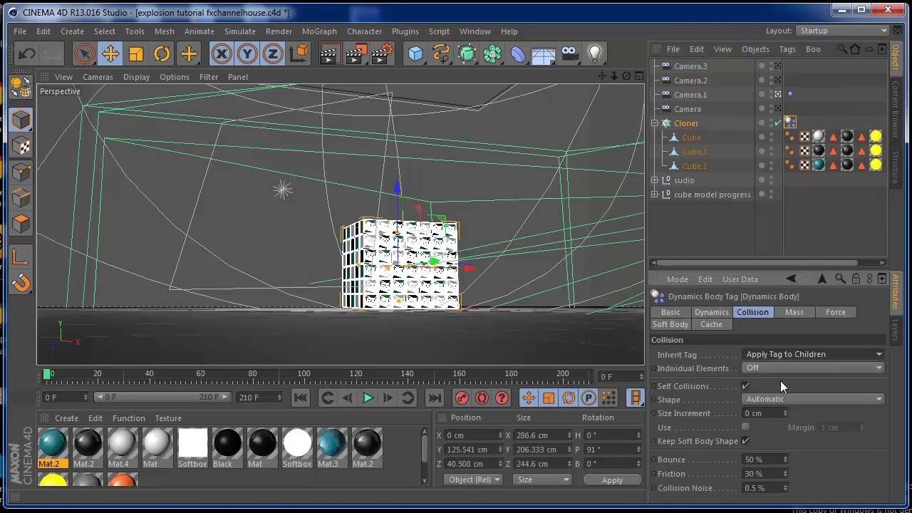
pyautogui.click(778, 368)
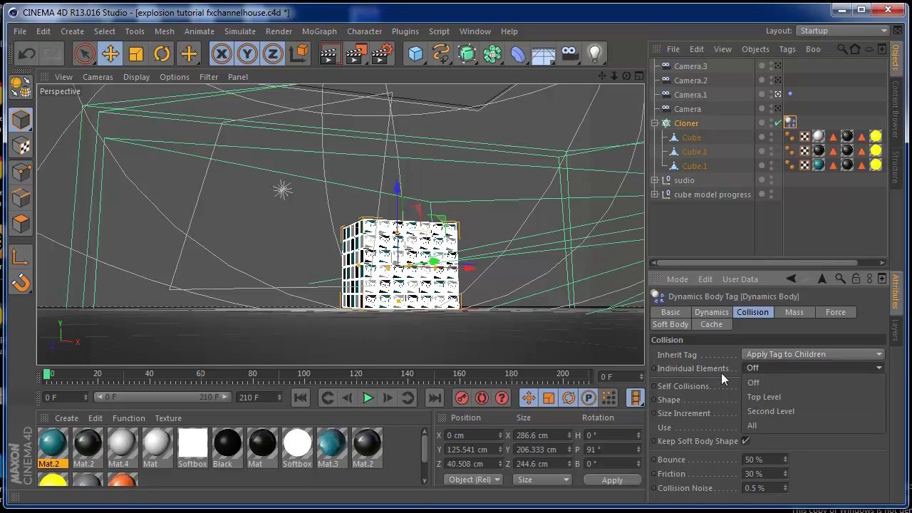
pyautogui.click(793, 424)
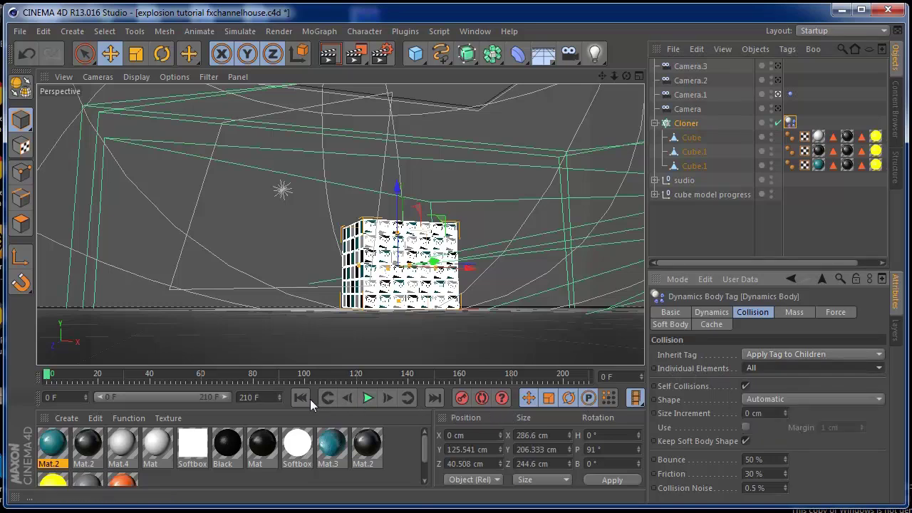
pyautogui.click(364, 401)
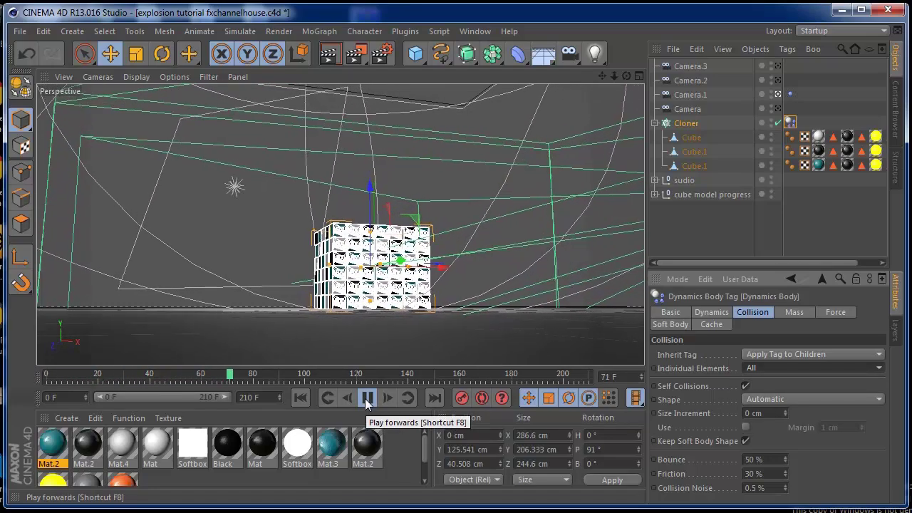
# - Rewind and replay the rigid-body simulation, stopping at frame 29
pyautogui.click(366, 401)
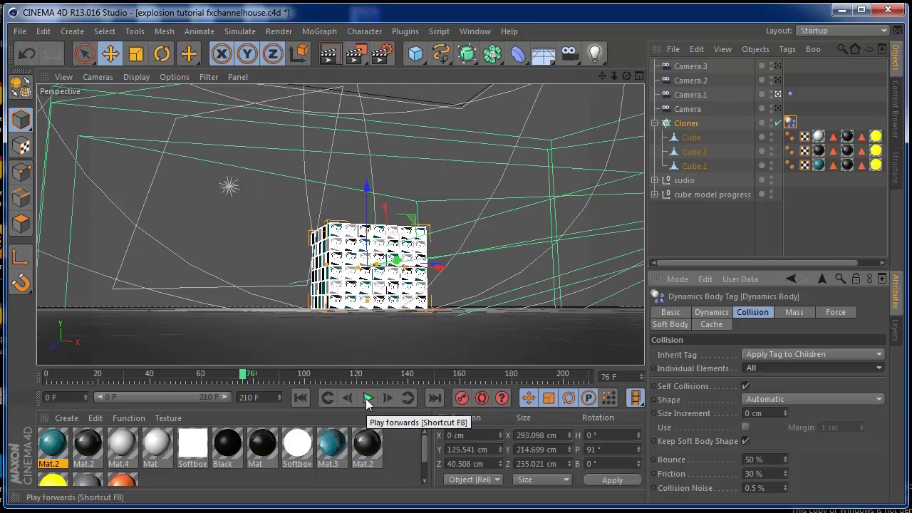
pyautogui.click(300, 397)
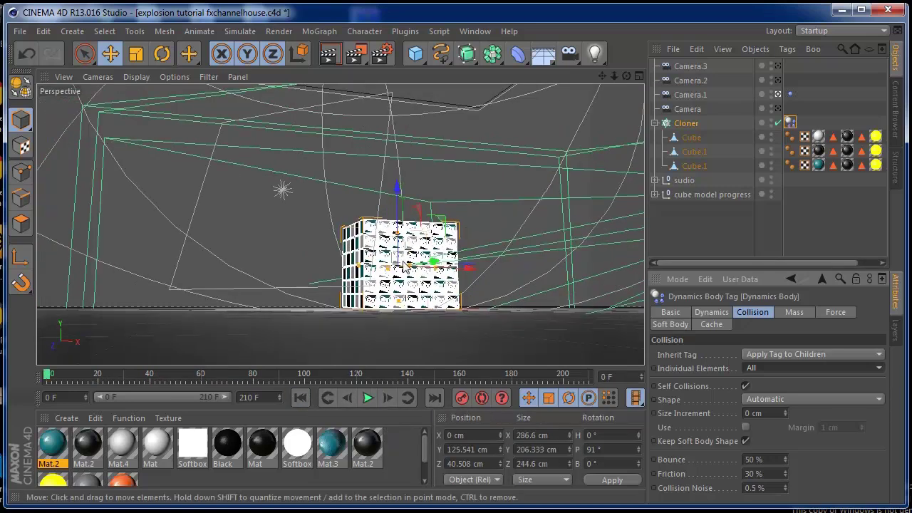
pyautogui.click(367, 398)
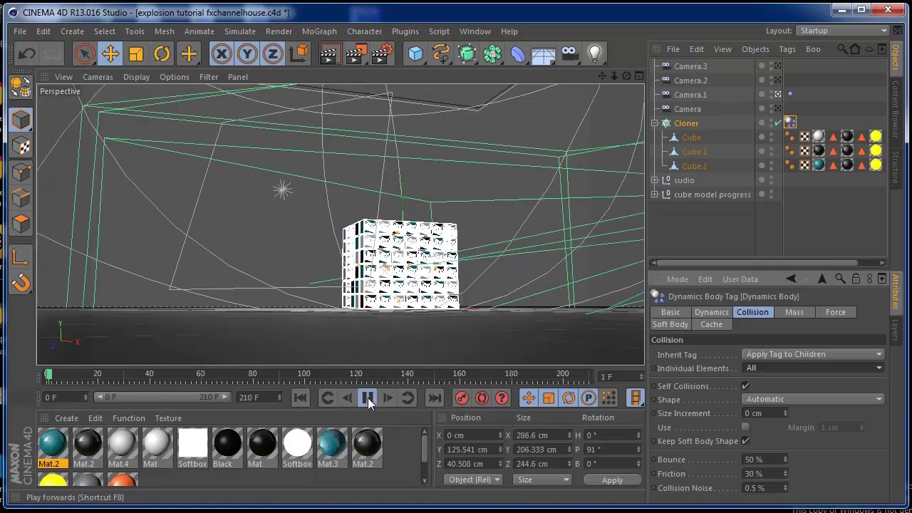
pyautogui.click(368, 398)
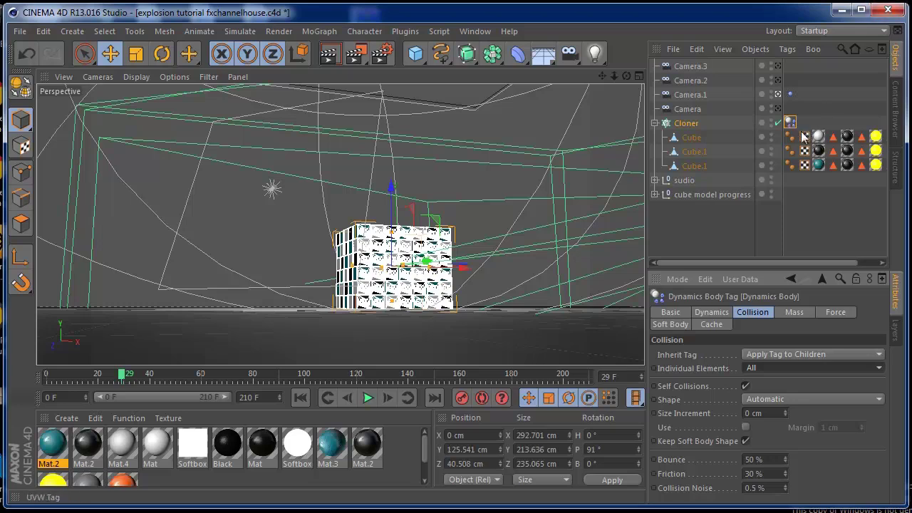
# - Review the tag's Dynamics settings and replay the simulation from frame 0
pyautogui.click(723, 313)
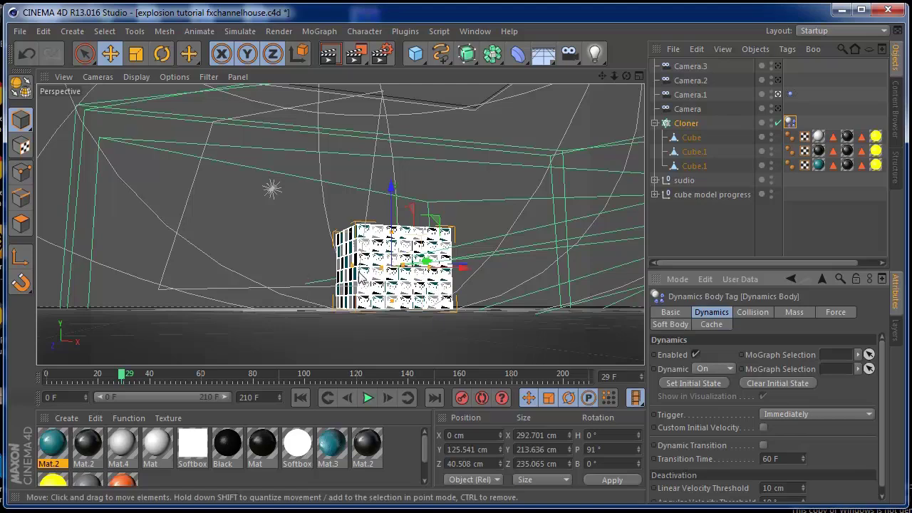
pyautogui.click(685, 386)
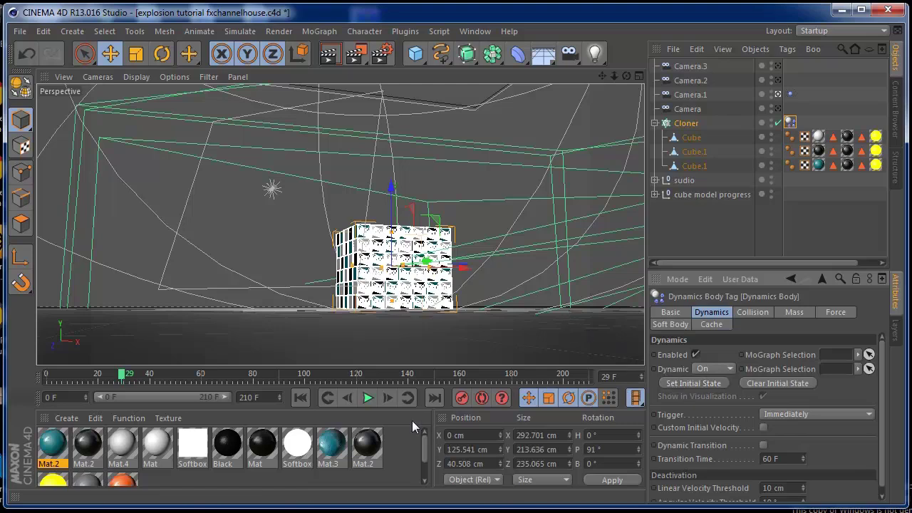
pyautogui.click(300, 399)
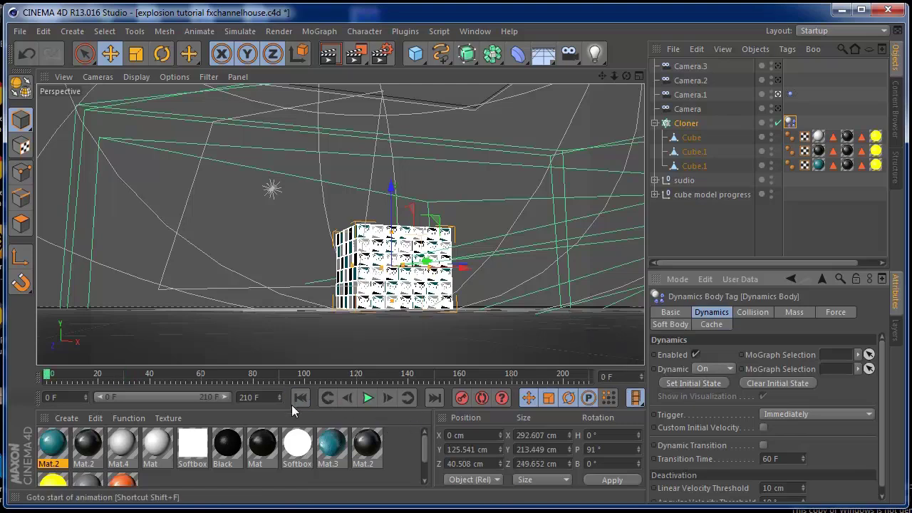
pyautogui.click(366, 399)
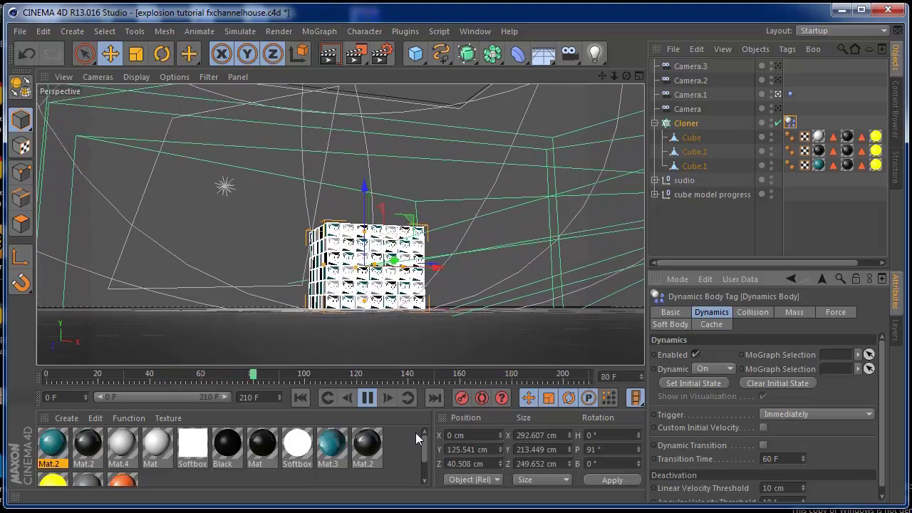
pyautogui.click(367, 398)
pyautogui.click(299, 403)
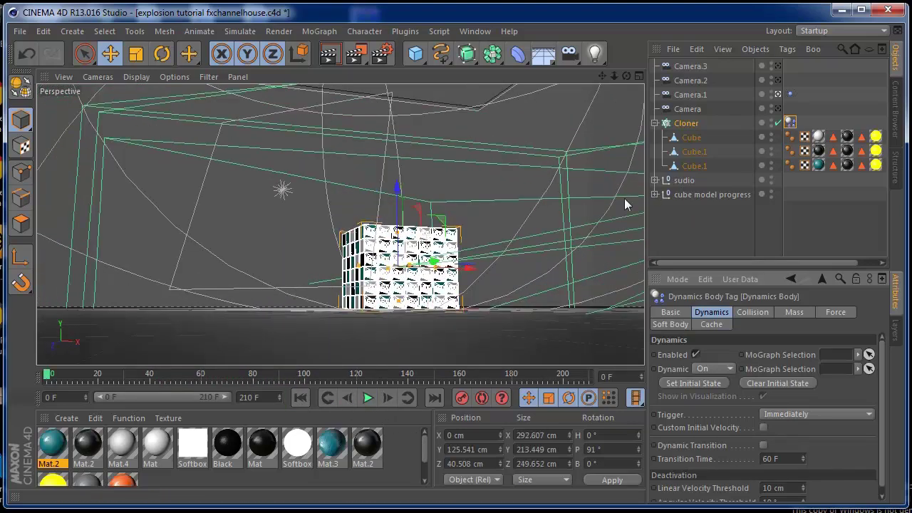
pyautogui.click(235, 32)
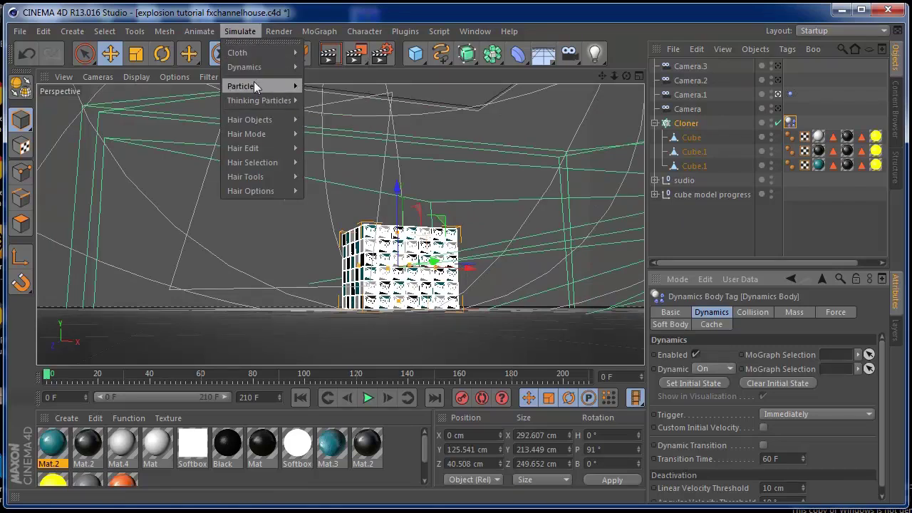
# - Add a particle Attractor to the scene and select it
pyautogui.moveTo(254, 84)
pyautogui.click(326, 109)
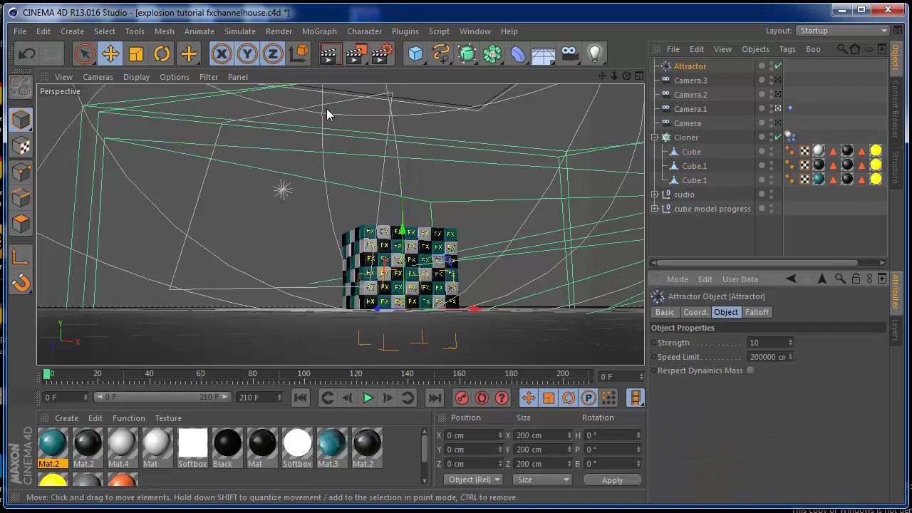
pyautogui.click(692, 66)
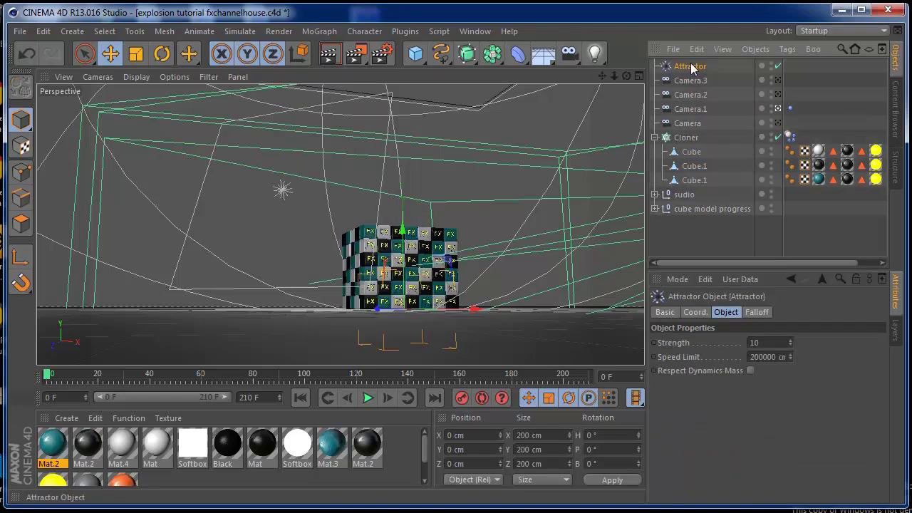
# - Set the Cloner's dynamics Force Mode to Include with the Attractor listed, then play to frame 122
pyautogui.click(790, 137)
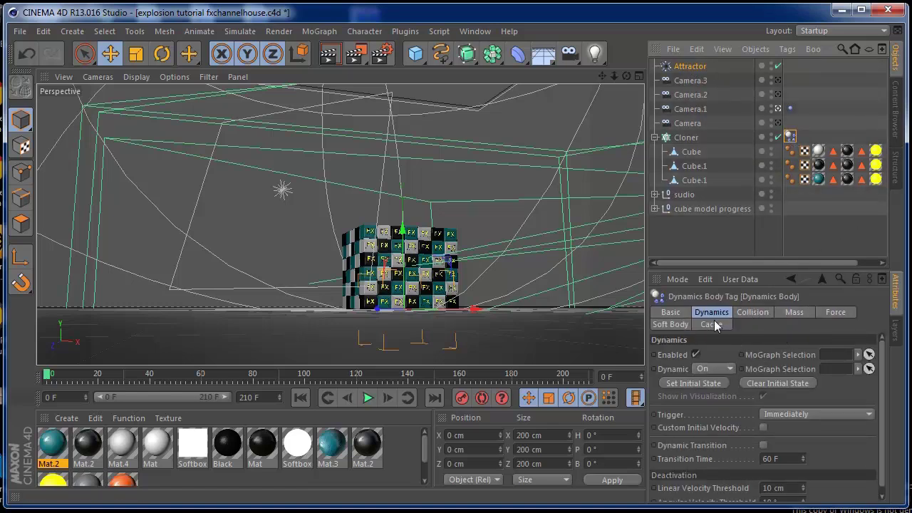
pyautogui.click(831, 312)
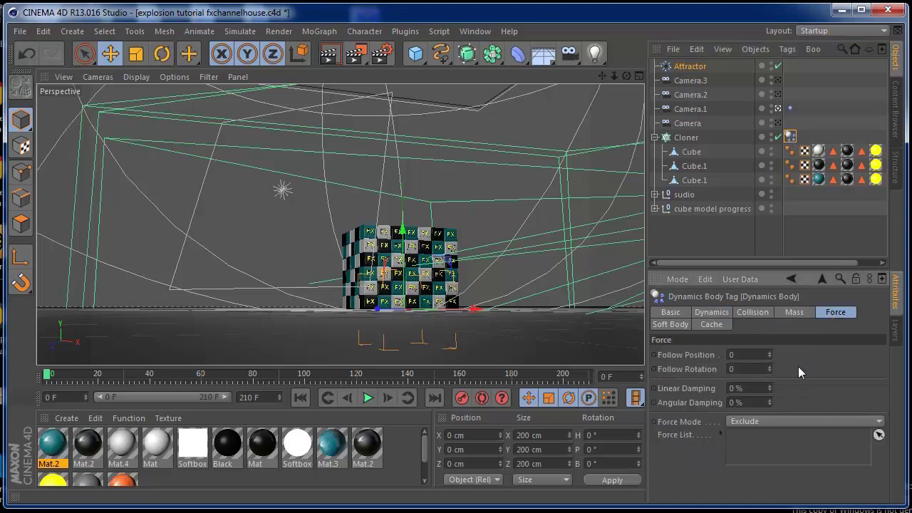
pyautogui.click(788, 419)
pyautogui.click(780, 436)
pyautogui.moveTo(677, 68); pyautogui.dragTo(776, 450)
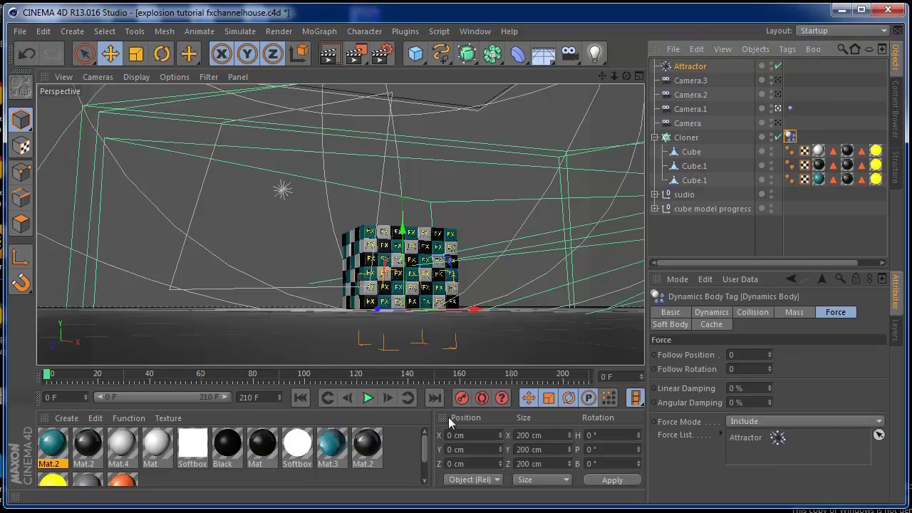
pyautogui.click(368, 396)
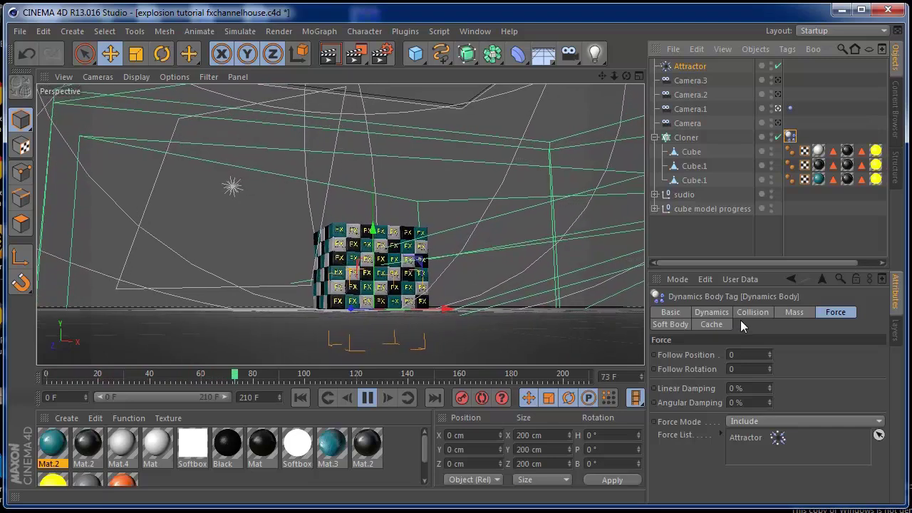
pyautogui.click(368, 398)
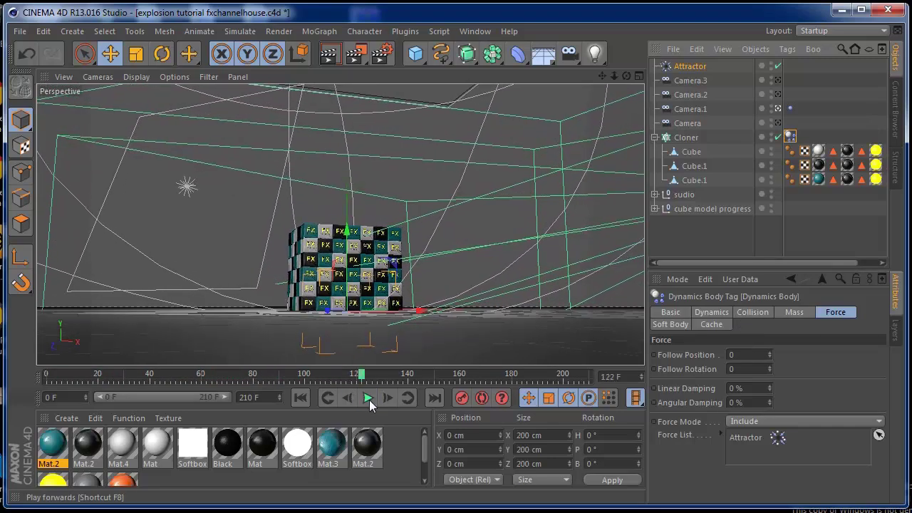
# - Change the Attractor's Strength from 10 to -10000
pyautogui.click(691, 67)
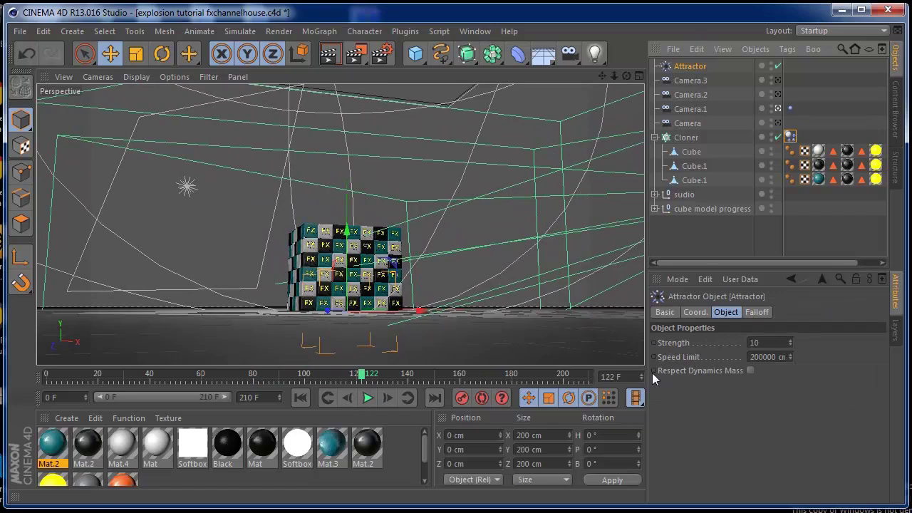
pyautogui.doubleClick(767, 345)
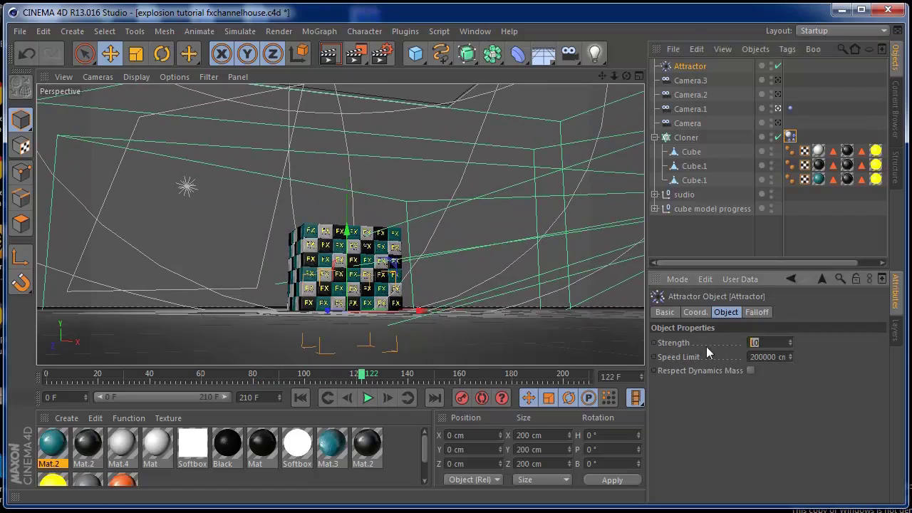
pyautogui.press('BackSpace')
pyautogui.write('-10000')
# - Set the Attractor's falloff shape to Sphere
pyautogui.click(756, 313)
pyautogui.click(748, 342)
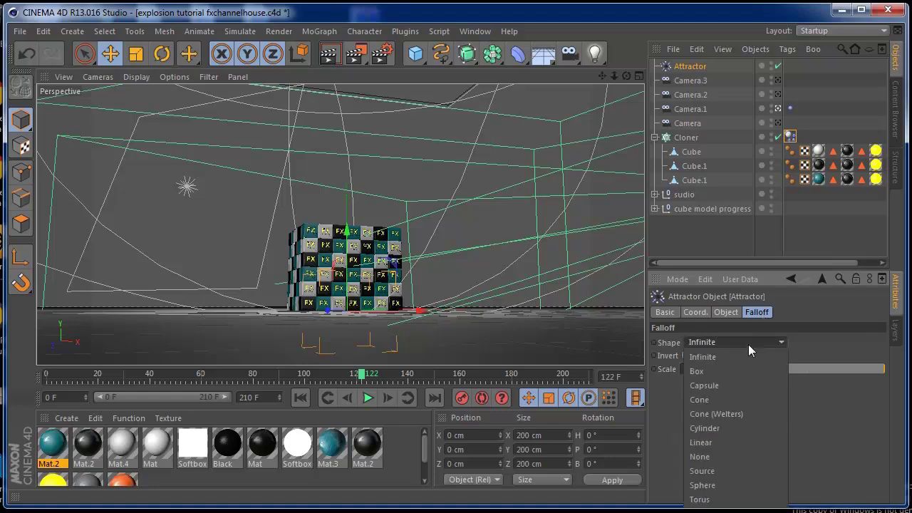
pyautogui.click(741, 487)
pyautogui.moveTo(626, 76); pyautogui.dragTo(549, 84)
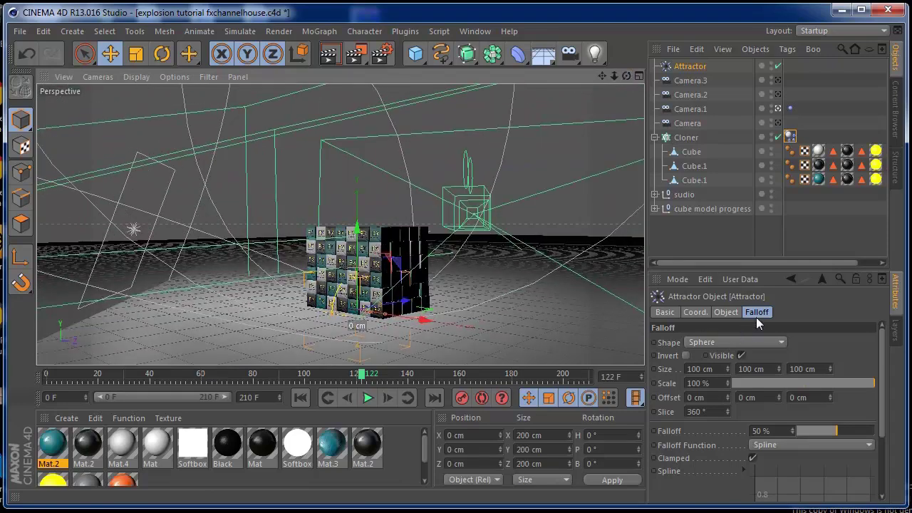
# - Raise the Attractor beside the block's upper left, at X -129.847 cm
pyautogui.click(728, 312)
pyautogui.moveTo(358, 237); pyautogui.dragTo(359, 173)
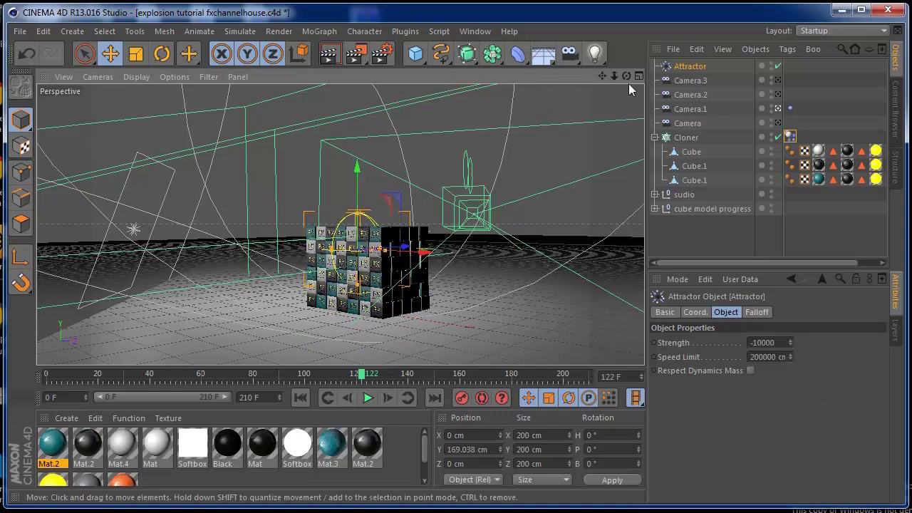
pyautogui.moveTo(626, 76); pyautogui.dragTo(372, 244)
pyautogui.moveTo(626, 75); pyautogui.dragTo(625, 77)
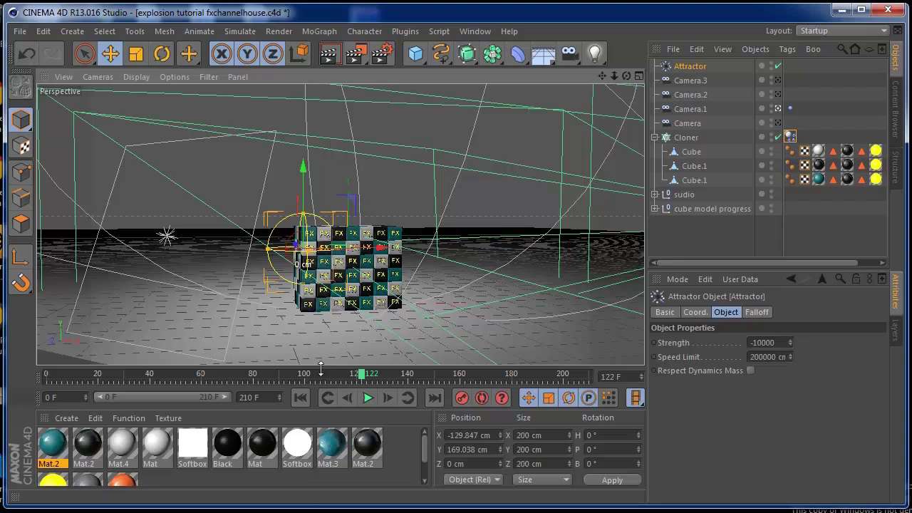
# - Replay the simulation from frame 0, watch the cubes scatter by frame 73, then rewind
pyautogui.click(300, 398)
pyautogui.click(367, 398)
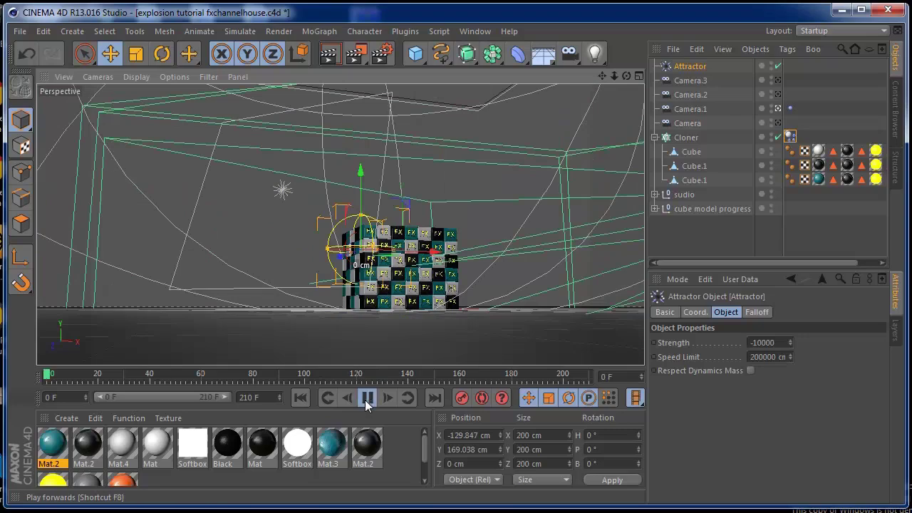
pyautogui.click(367, 397)
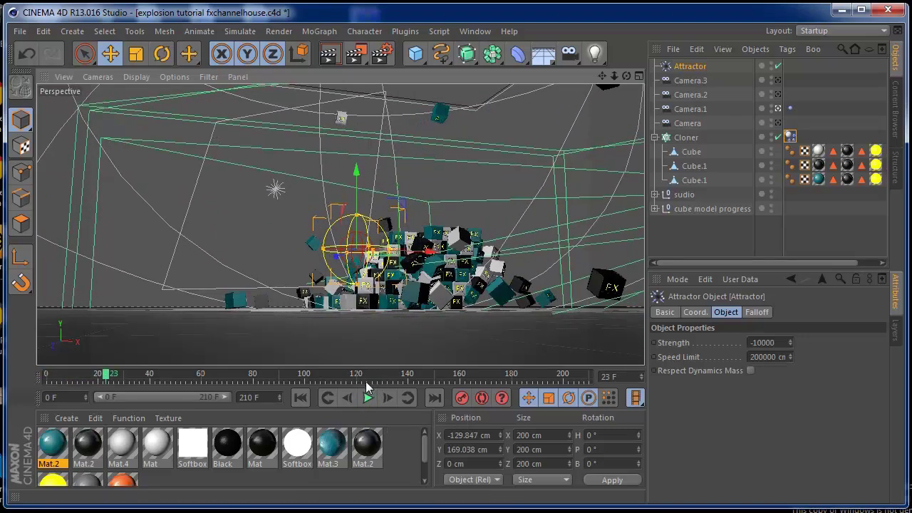
pyautogui.click(300, 398)
pyautogui.click(368, 398)
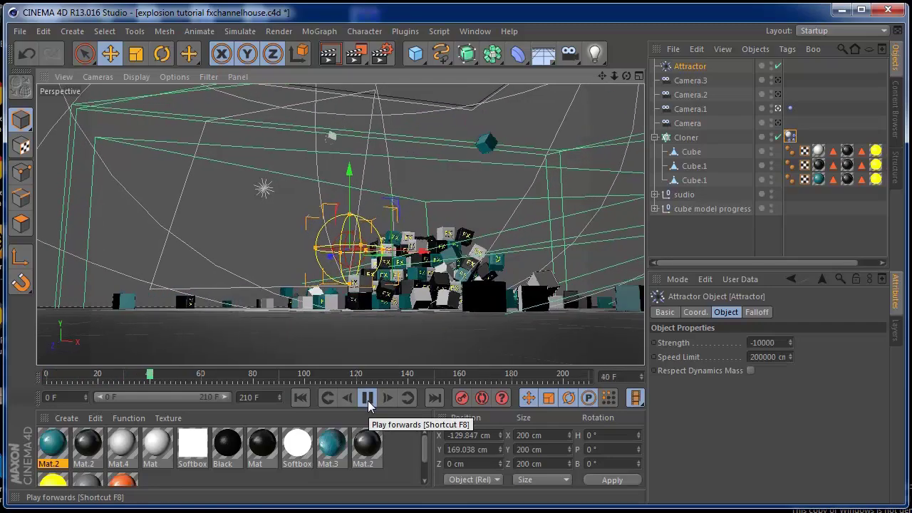
pyautogui.click(367, 398)
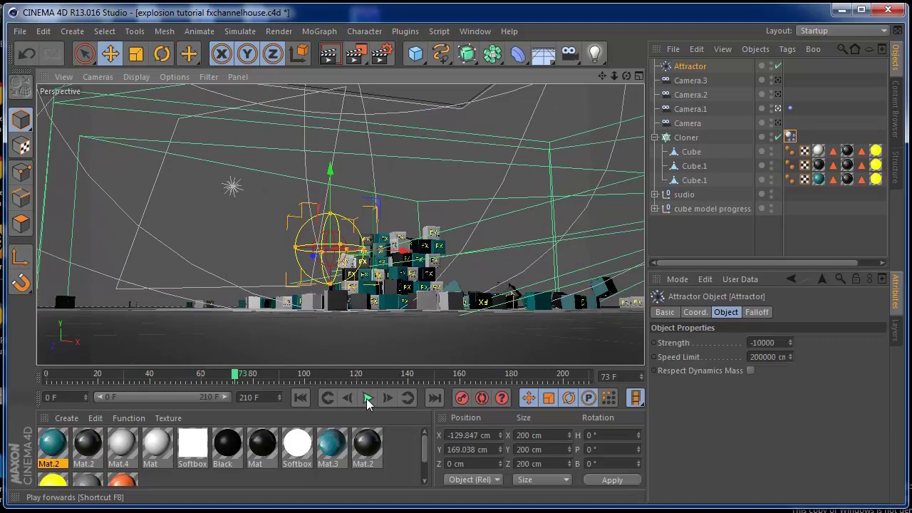
pyautogui.moveTo(627, 76); pyautogui.dragTo(576, 102)
pyautogui.click(302, 397)
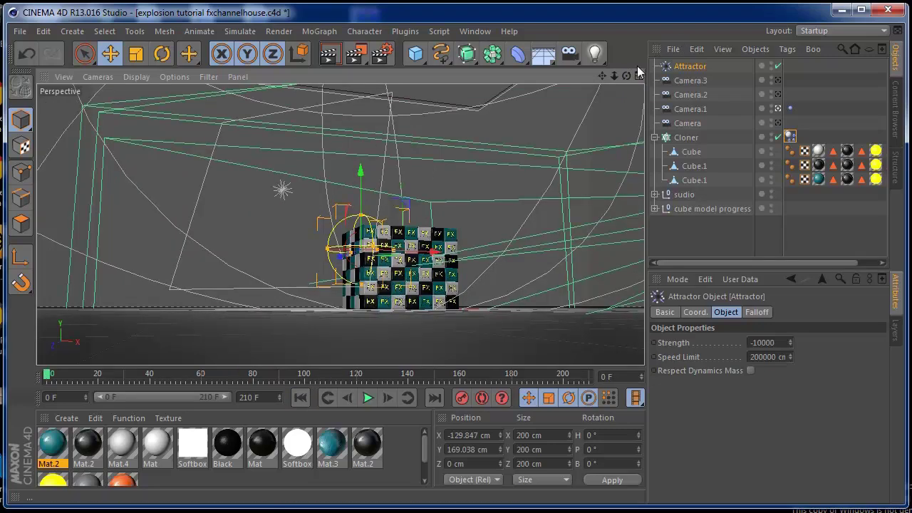
# - Move the Attractor into the middle of the cube block at Y 97.435 cm
pyautogui.moveTo(626, 75); pyautogui.dragTo(612, 80)
pyautogui.moveTo(453, 249); pyautogui.dragTo(495, 250)
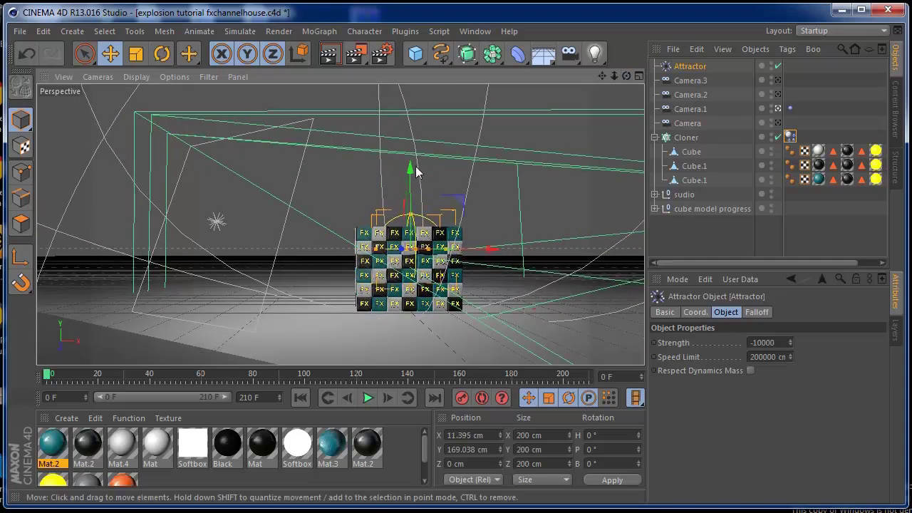
pyautogui.moveTo(413, 169); pyautogui.dragTo(415, 193)
# - Scale the Attractor's spherical falloff down to 69%
pyautogui.click(757, 312)
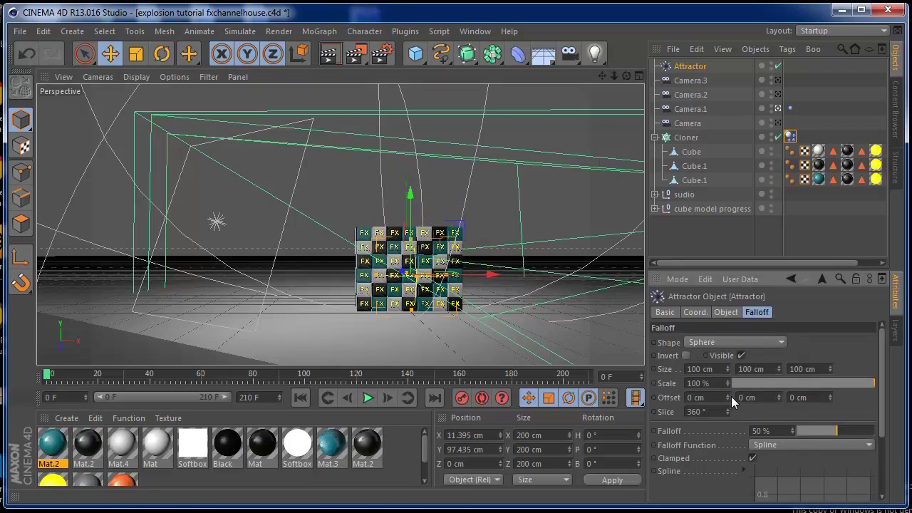
pyautogui.moveTo(728, 385); pyautogui.dragTo(728, 413)
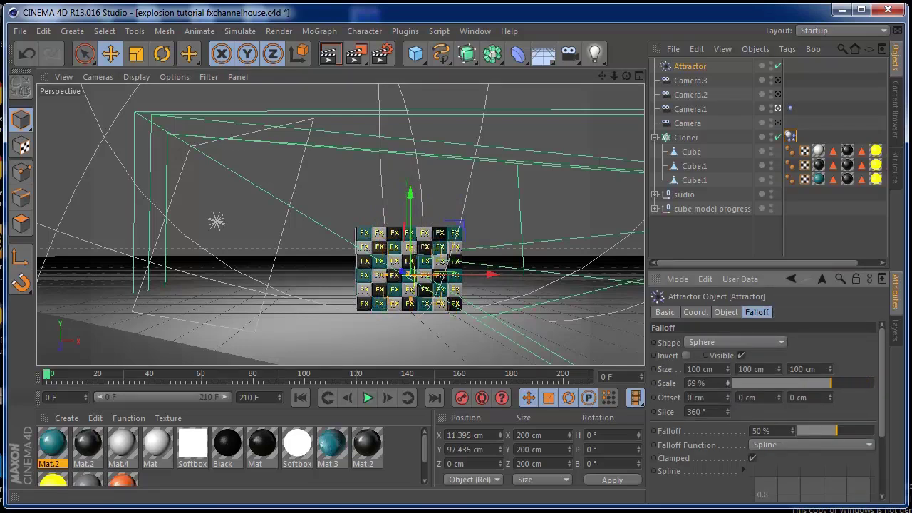
pyautogui.moveTo(627, 75); pyautogui.dragTo(582, 81)
pyautogui.click(727, 311)
pyautogui.click(777, 343)
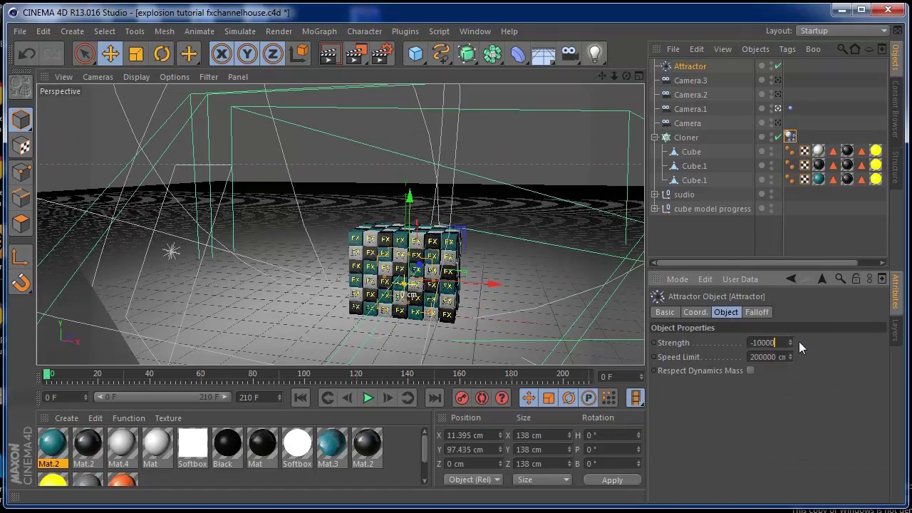
# - Raise the Attractor's Strength to -100000, test the explosion, and rewind to frame 0
pyautogui.write('0')
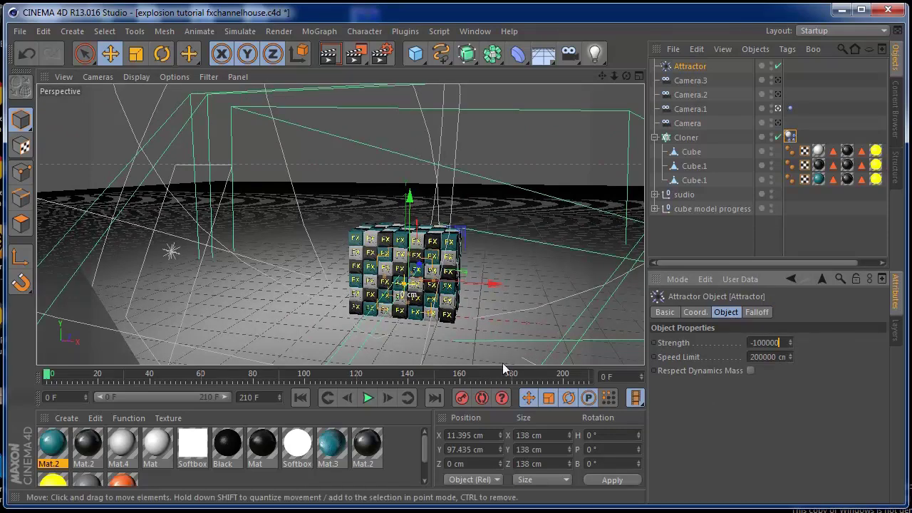
pyautogui.click(368, 398)
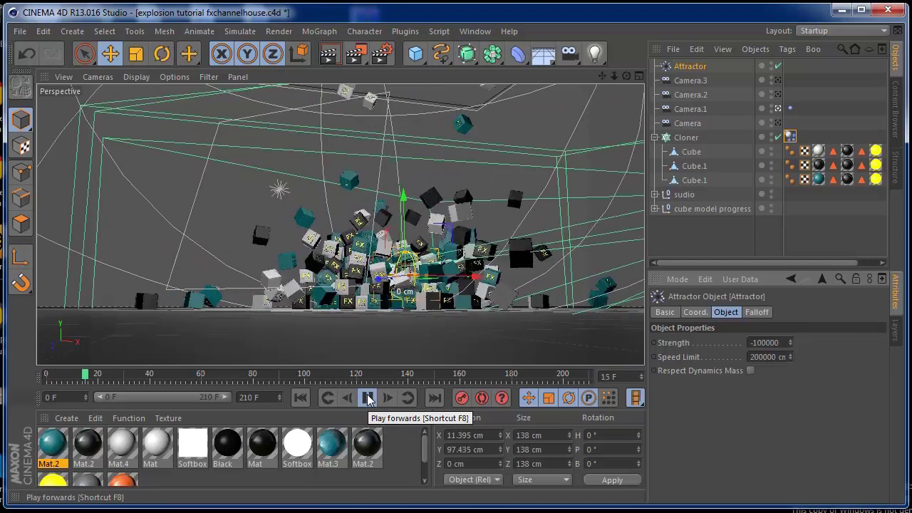
pyautogui.click(368, 397)
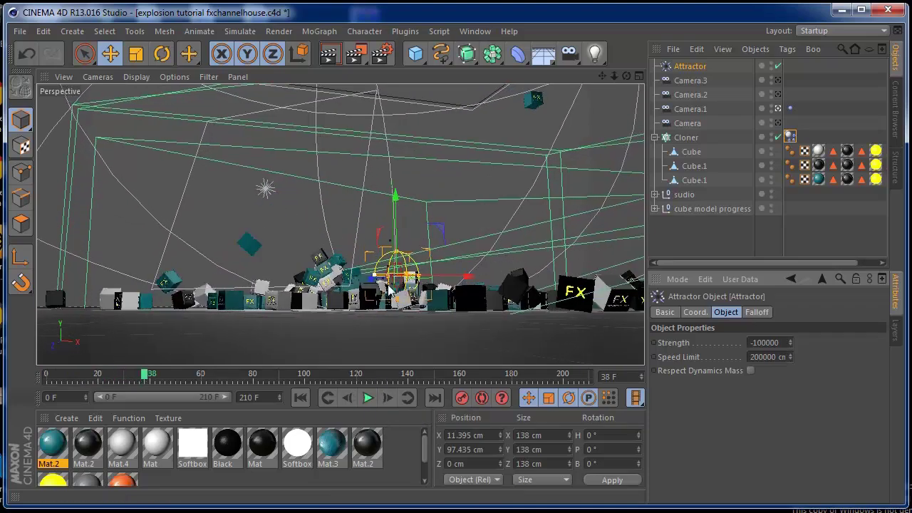
pyautogui.click(301, 398)
# - Lift the Attractor above the block's top right to X 110.789, Y 208.758 cm
pyautogui.moveTo(626, 76); pyautogui.dragTo(528, 291)
pyautogui.moveTo(438, 207); pyautogui.dragTo(484, 158)
pyautogui.moveTo(630, 75); pyautogui.dragTo(438, 248)
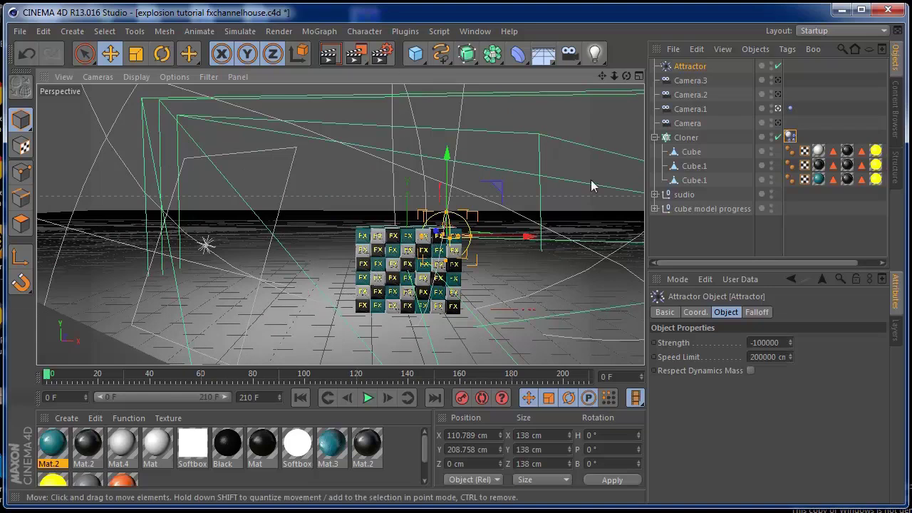
pyautogui.click(789, 137)
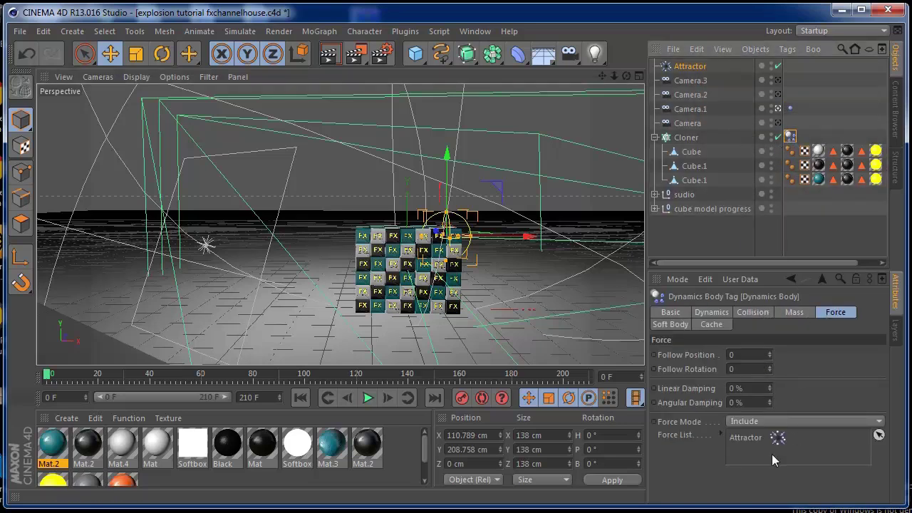
pyautogui.click(754, 423)
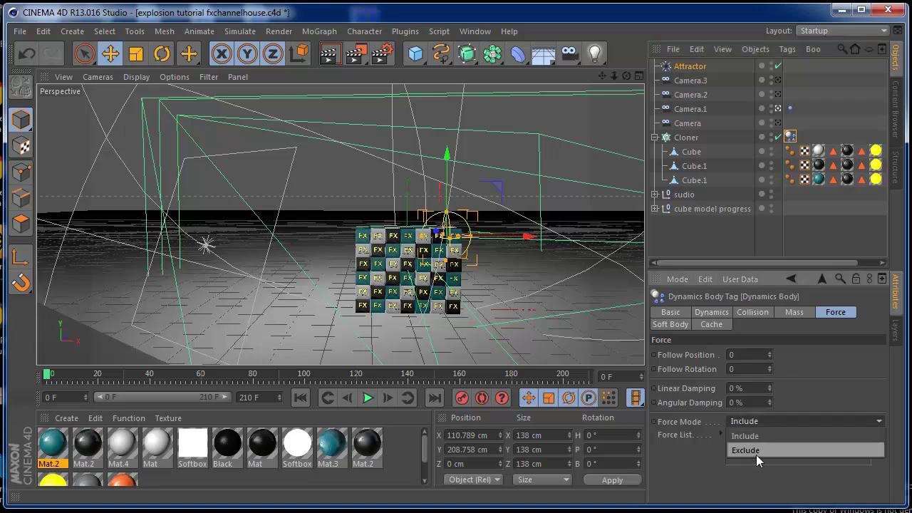
pyautogui.click(745, 436)
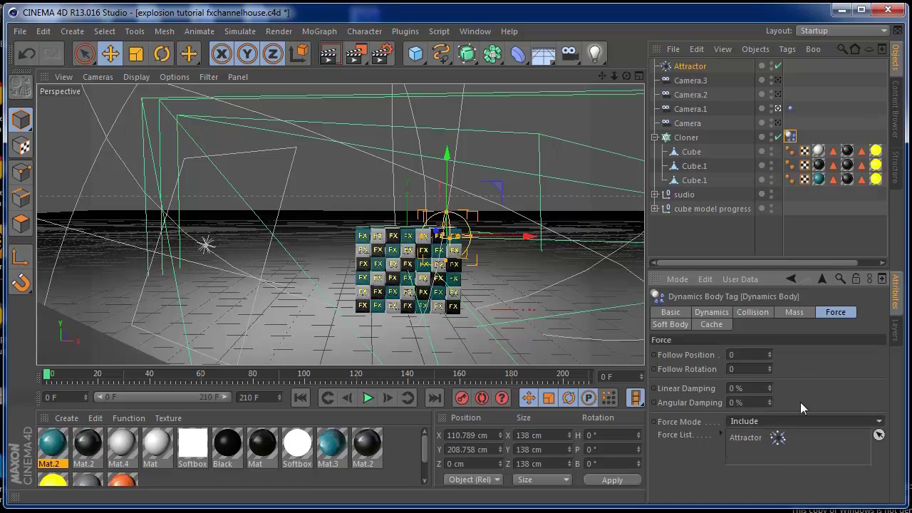
pyautogui.click(739, 440)
pyautogui.click(688, 66)
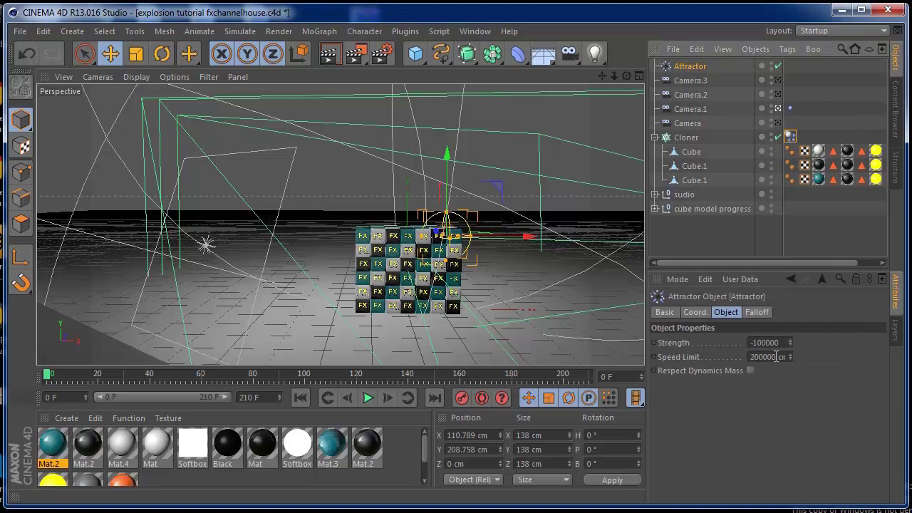
pyautogui.click(754, 343)
pyautogui.write('-')
pyautogui.press('Return')
# - Place the Attractor at the cube block's centre (X -0.43 cm, Y 125.806 cm, Z 0 cm) and orbit to verify
pyautogui.moveTo(625, 75)
pyautogui.mouseDown()
pyautogui.moveTo(577, 80)
pyautogui.moveTo(626, 74)
pyautogui.mouseUp()
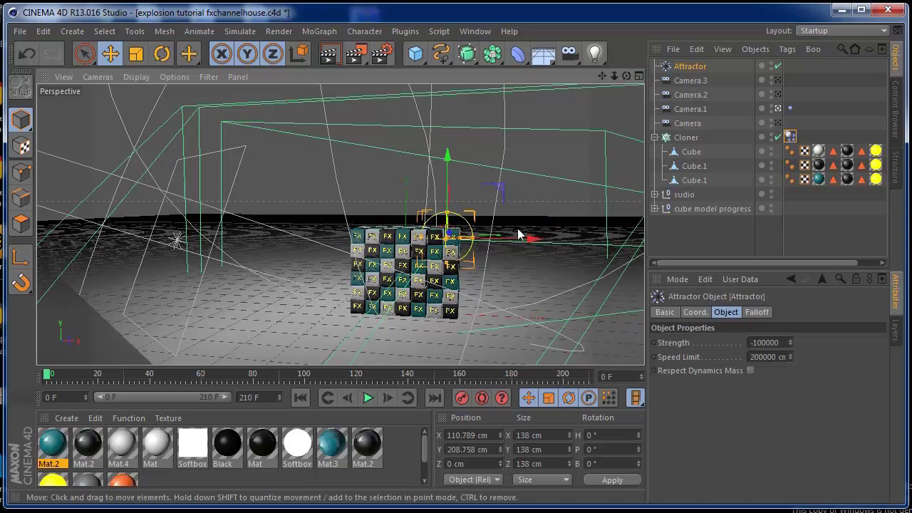
pyautogui.moveTo(533, 240); pyautogui.dragTo(492, 239)
pyautogui.moveTo(405, 179); pyautogui.dragTo(405, 208)
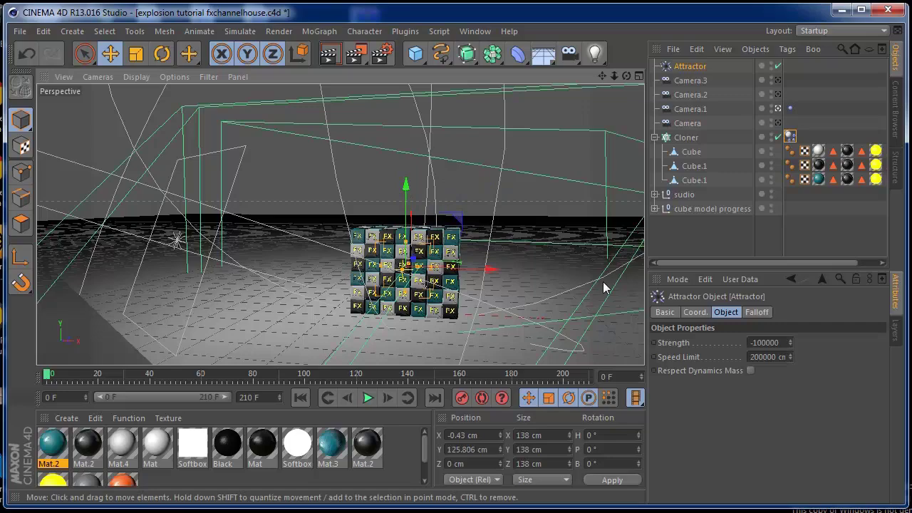
pyautogui.moveTo(627, 75); pyautogui.dragTo(580, 80)
pyautogui.moveTo(339, 226); pyautogui.dragTo(339, 224)
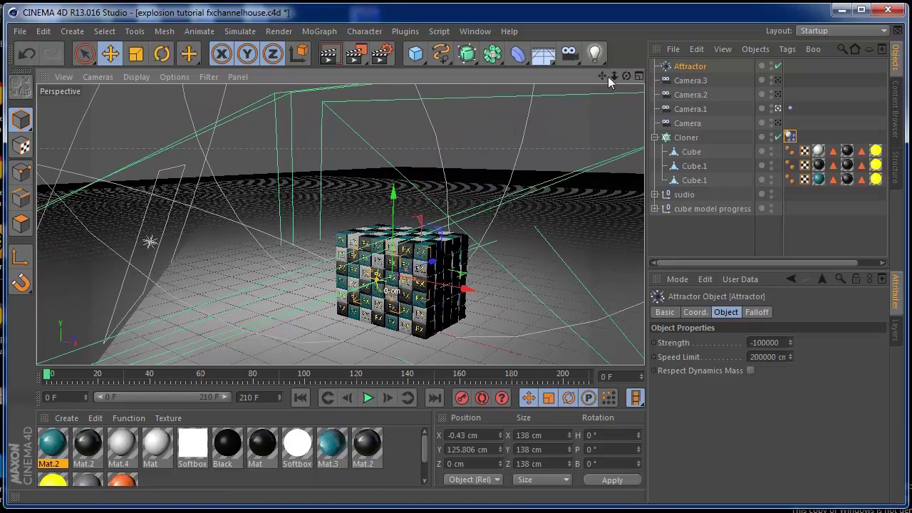
pyautogui.moveTo(627, 76); pyautogui.dragTo(518, 220)
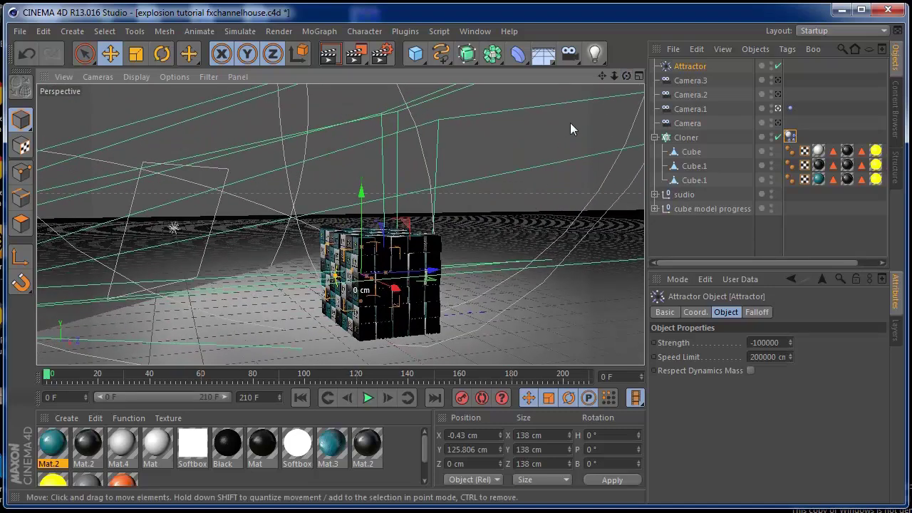
pyautogui.moveTo(627, 77); pyautogui.dragTo(627, 77)
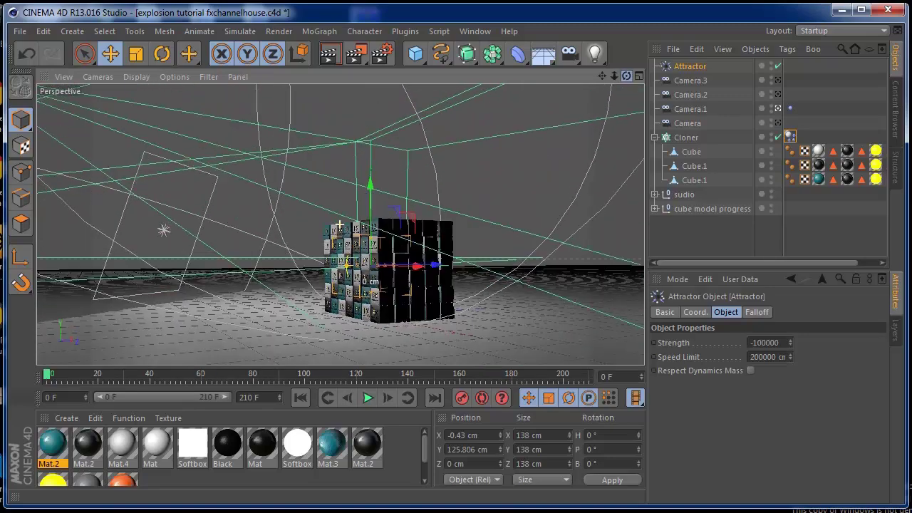